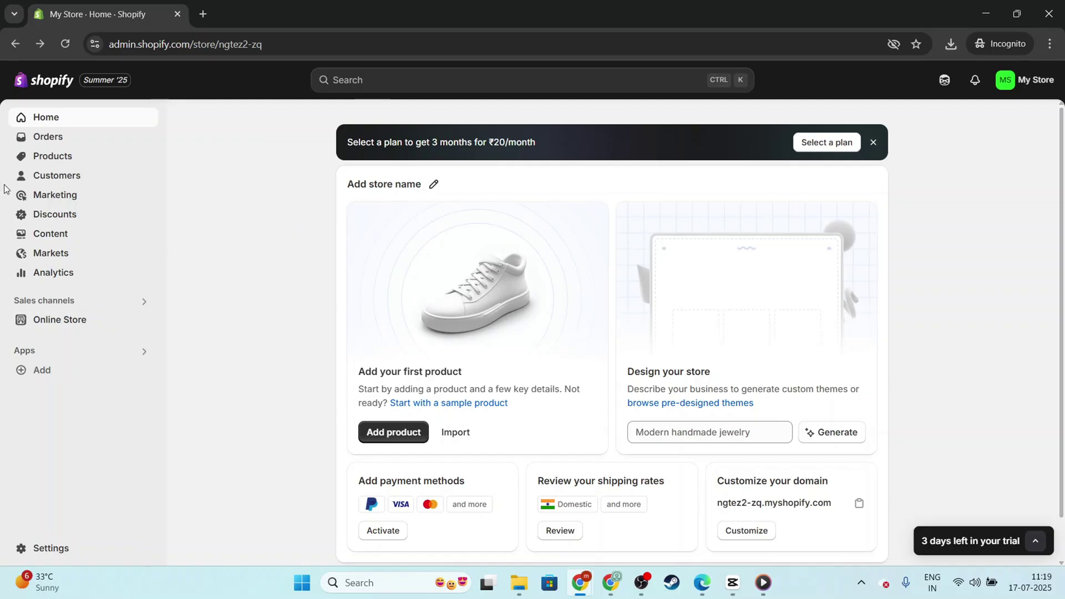
- Open the full Shopify App Store from the store's recommended apps list
{"action": "left_click", "coordinate": [92, 376]}
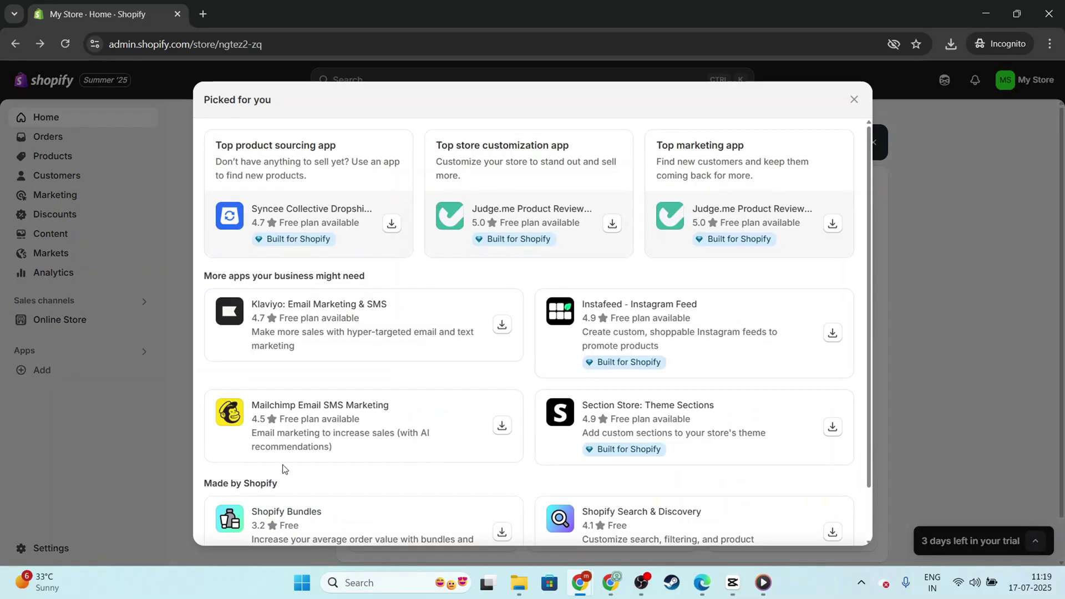
{"action": "scroll", "coordinate": [480, 444], "scroll_direction": "down", "scroll_amount": 1}
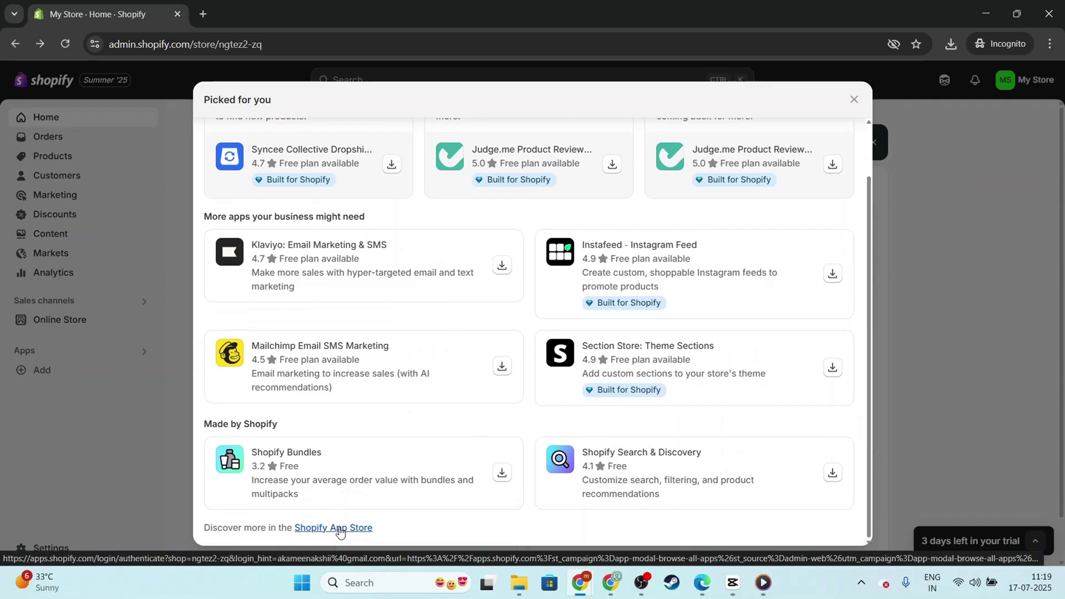
{"action": "left_click", "coordinate": [341, 529]}
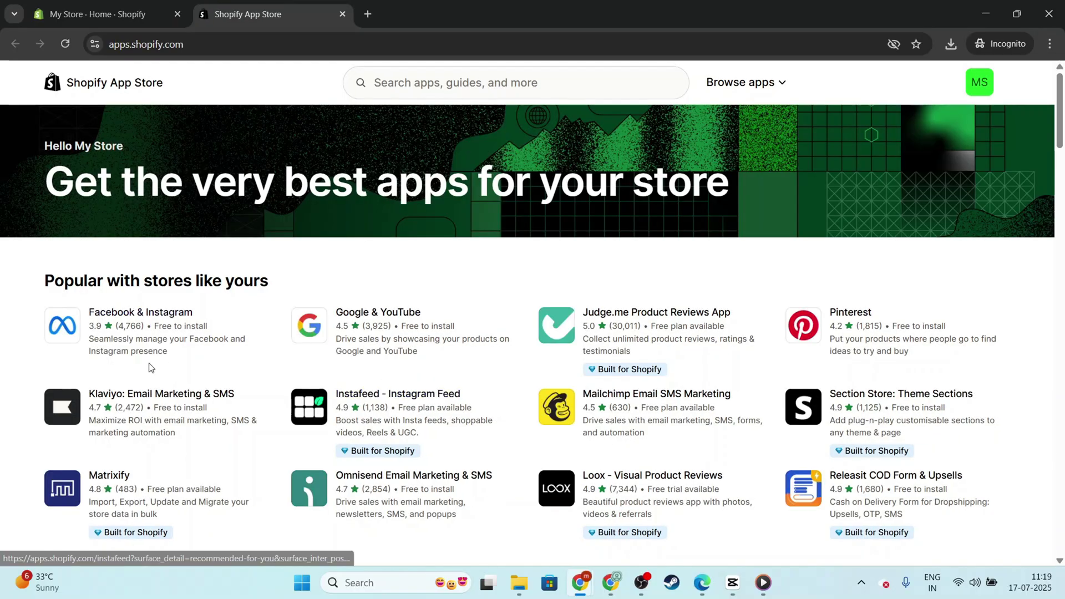
- Search the App Store for "canva" and look through the matching apps
{"action": "left_click", "coordinate": [515, 93]}
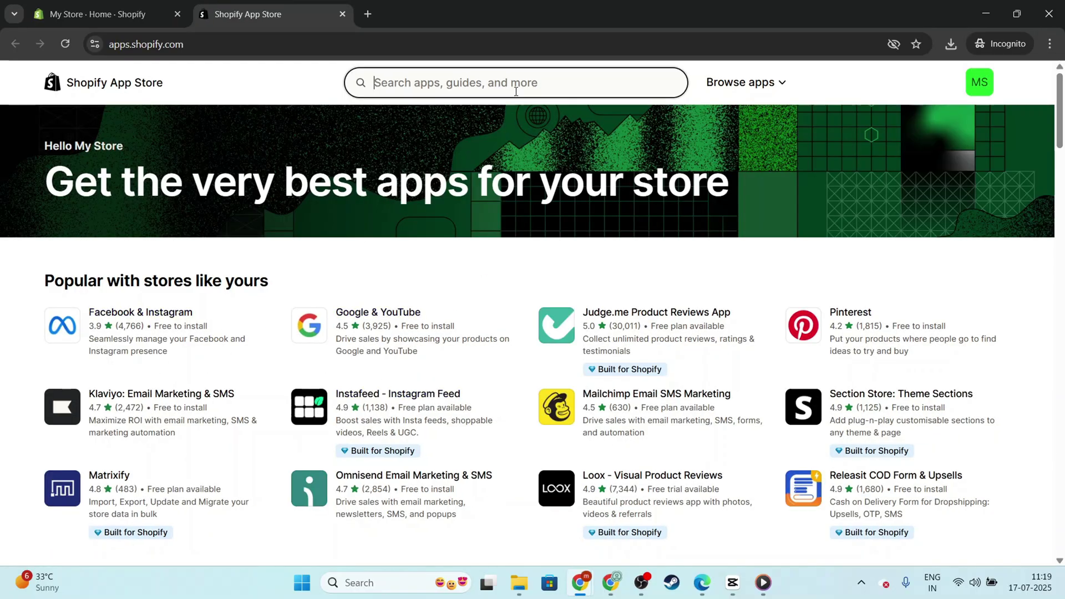
{"action": "type", "text": "canva"}
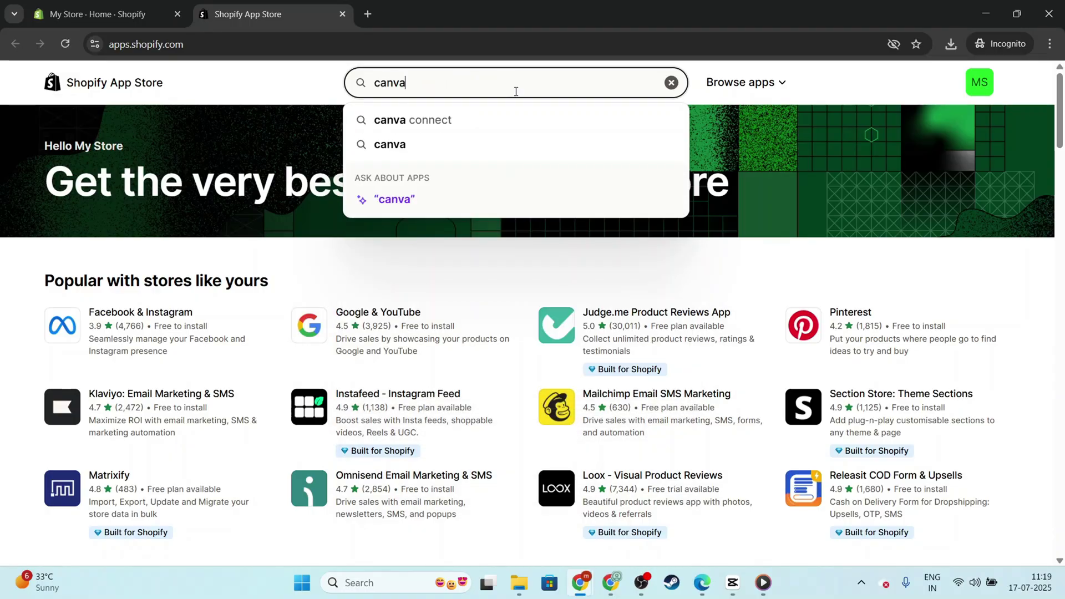
{"action": "left_click", "coordinate": [382, 147]}
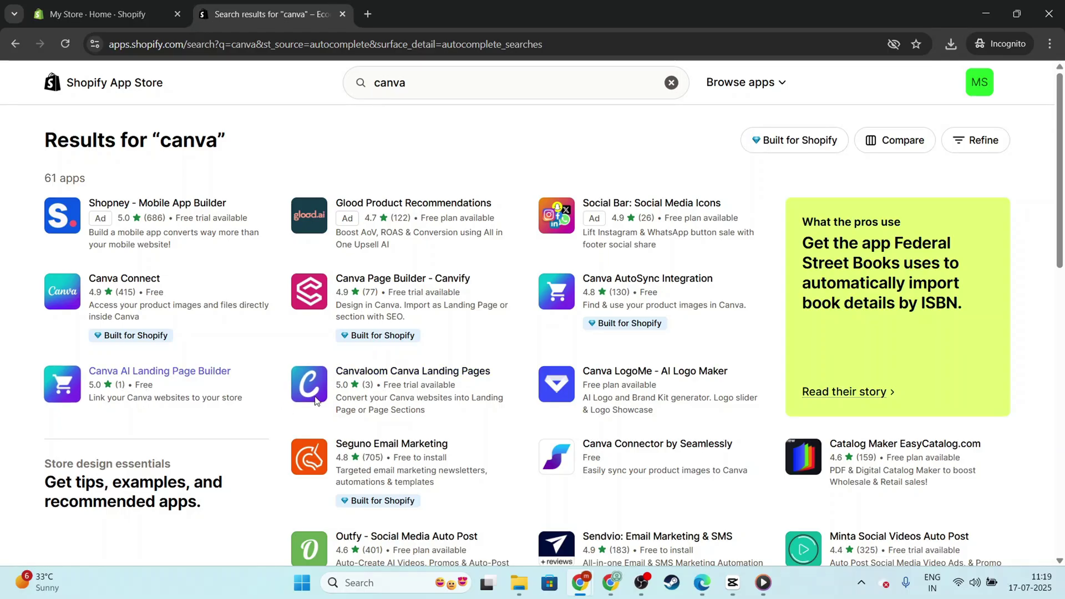
{"action": "scroll", "coordinate": [503, 375], "scroll_direction": "down", "scroll_amount": 10}
{"action": "scroll", "coordinate": [684, 351], "scroll_direction": "up", "scroll_amount": 10}
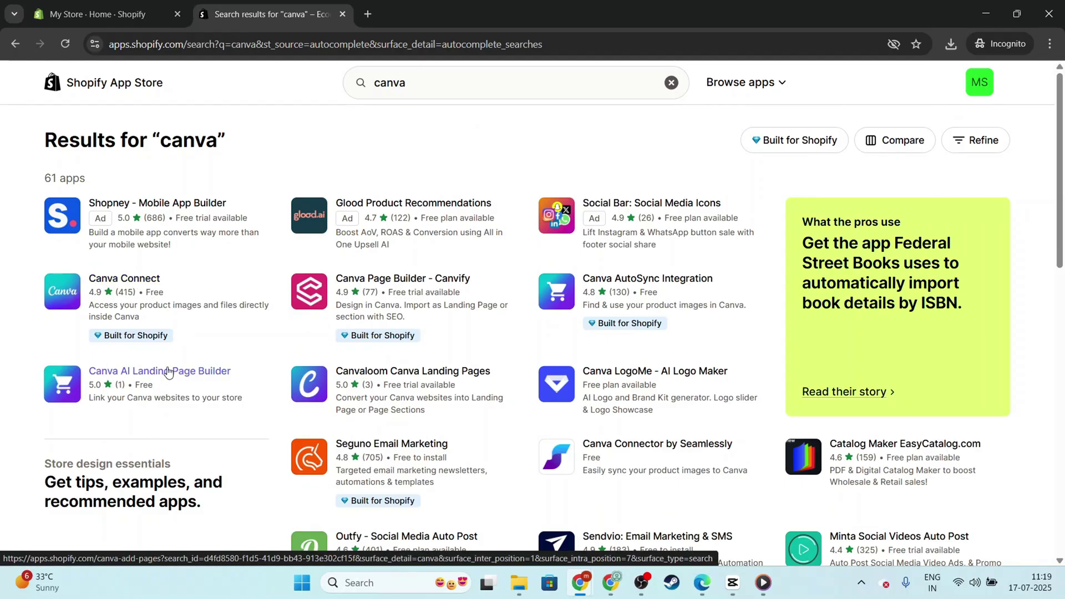
- Install the Canva Connect app on the store, granting its requested data access, and look over its setup form
{"action": "left_click", "coordinate": [148, 281]}
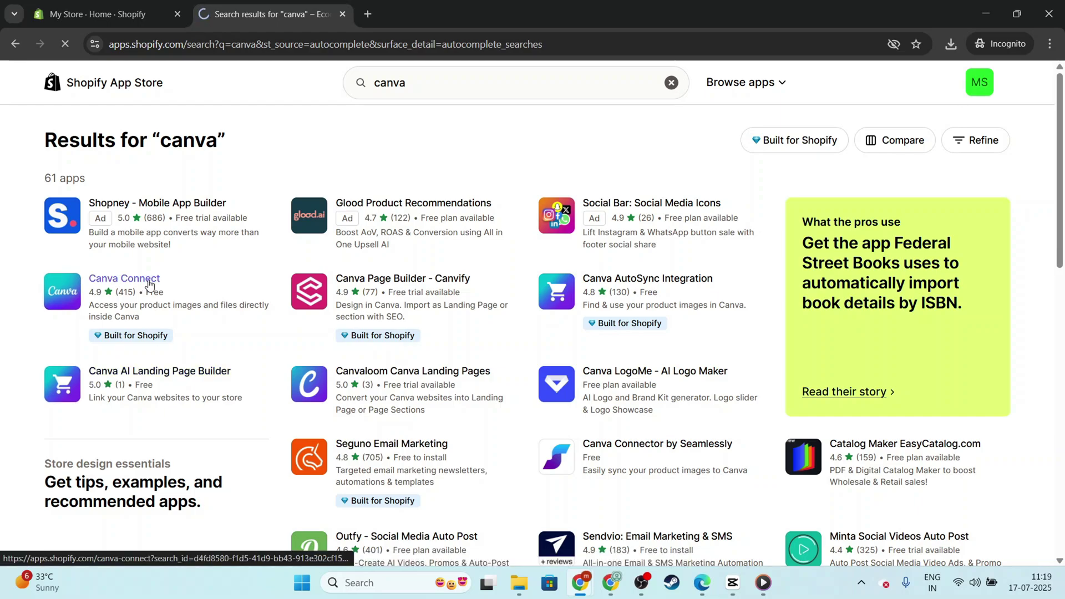
{"action": "left_click", "coordinate": [185, 471]}
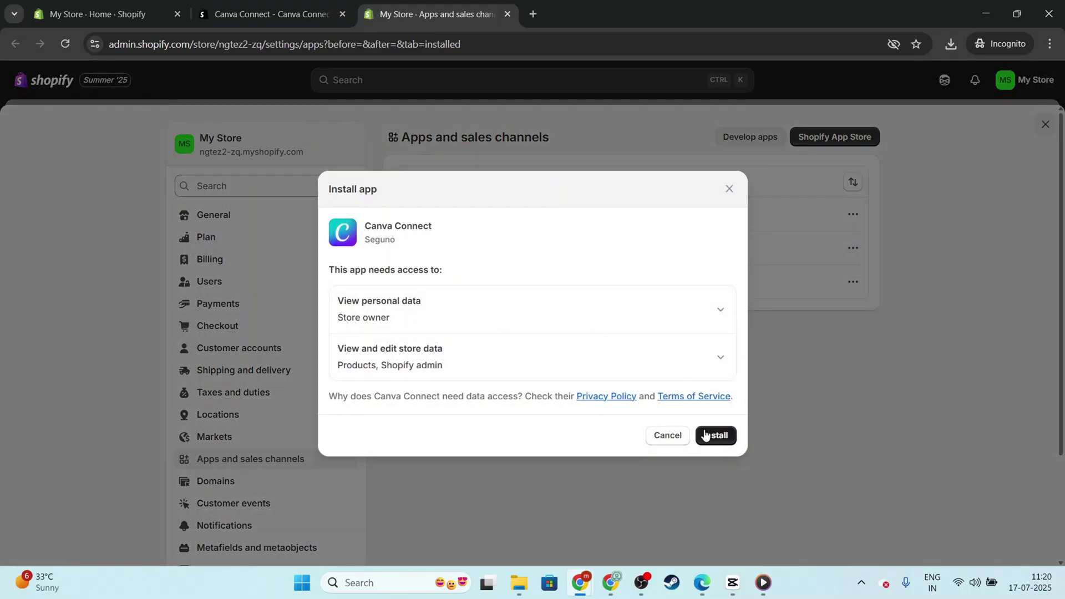
{"action": "left_click", "coordinate": [723, 438]}
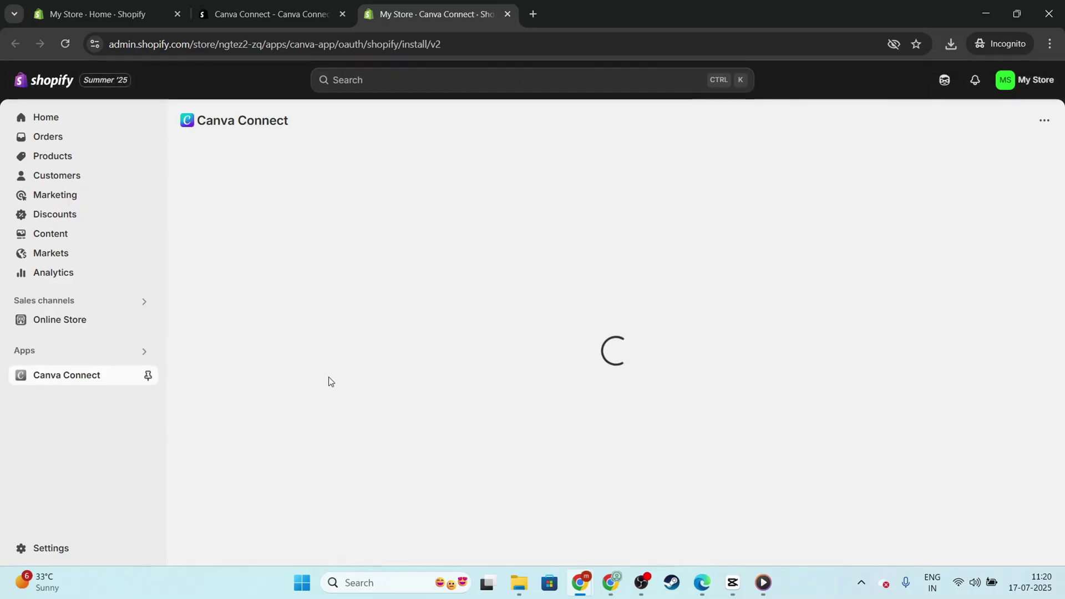
{"action": "scroll", "coordinate": [548, 339], "scroll_direction": "down", "scroll_amount": 1}
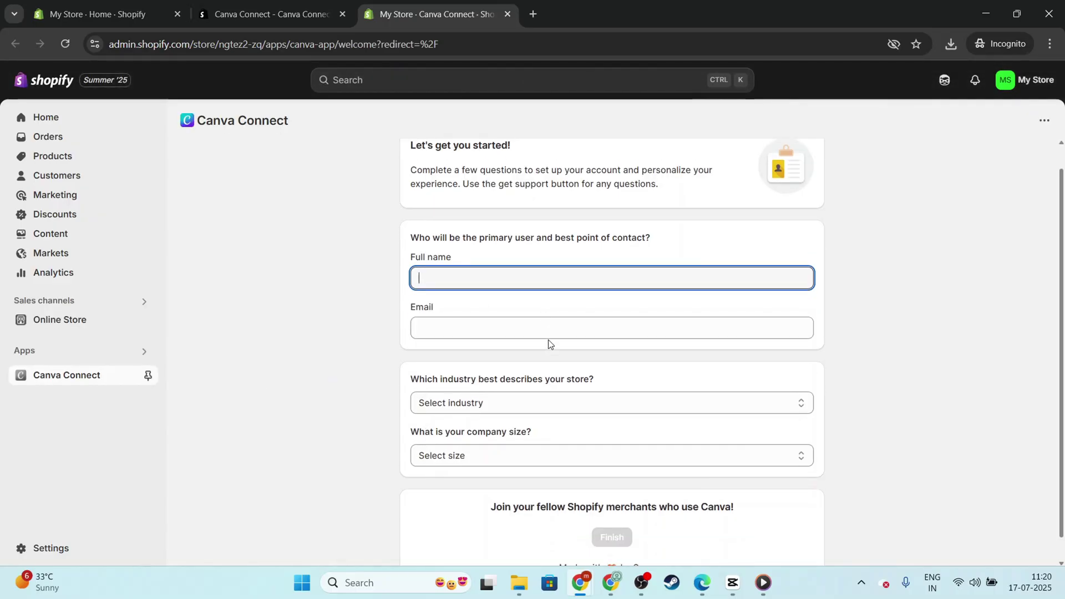
{"action": "scroll", "coordinate": [718, 484], "scroll_direction": "up", "scroll_amount": 1}
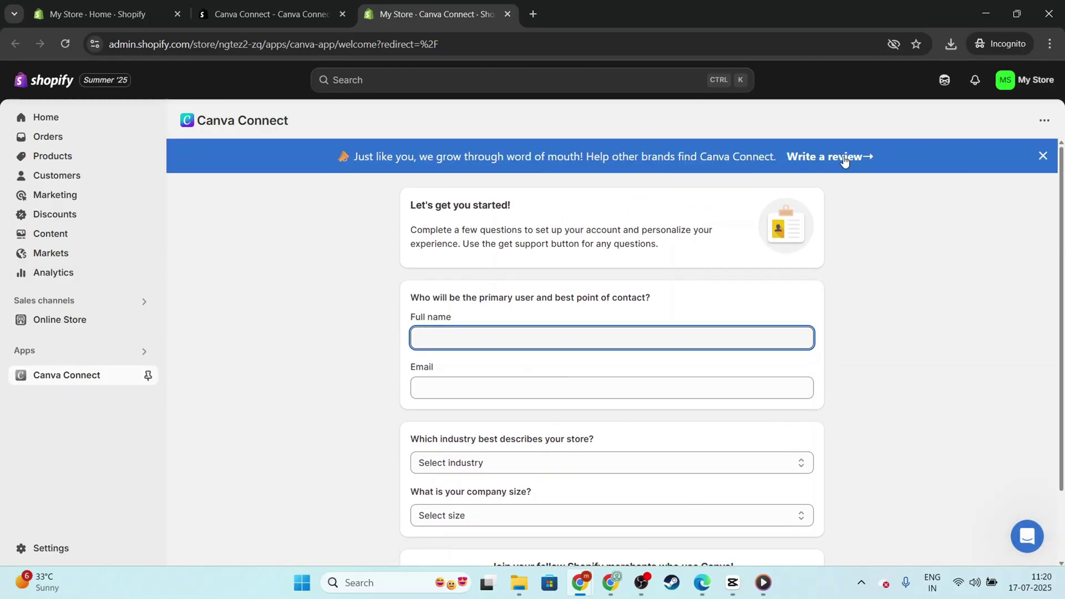
- Find the Canva website through a web search in a new browser tab and sign in to the account
{"action": "left_click", "coordinate": [541, 19]}
{"action": "type", "text": "camva"}
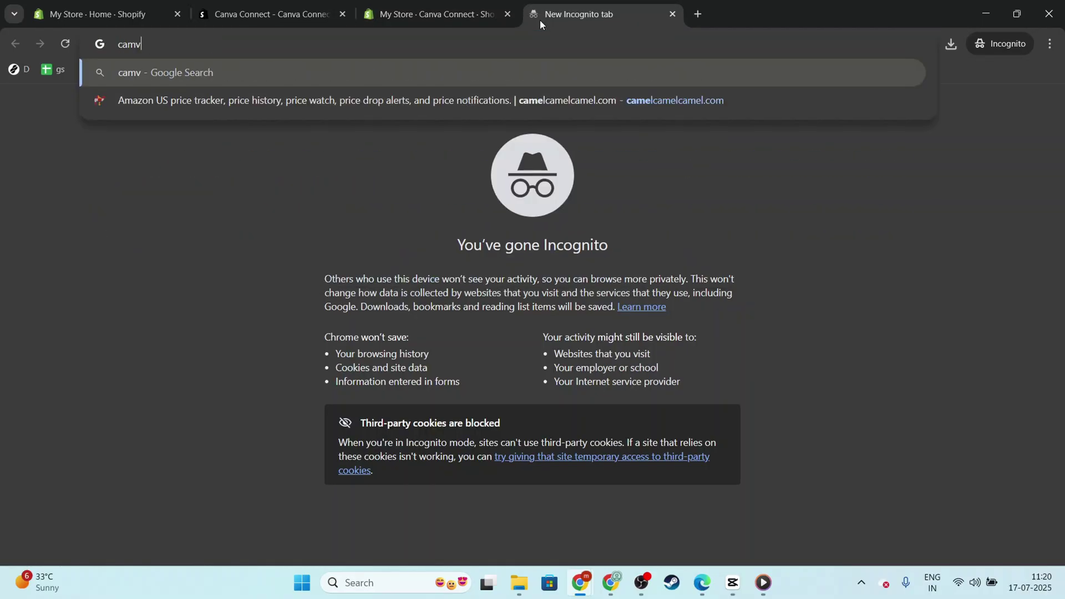
{"action": "key", "text": "Return"}
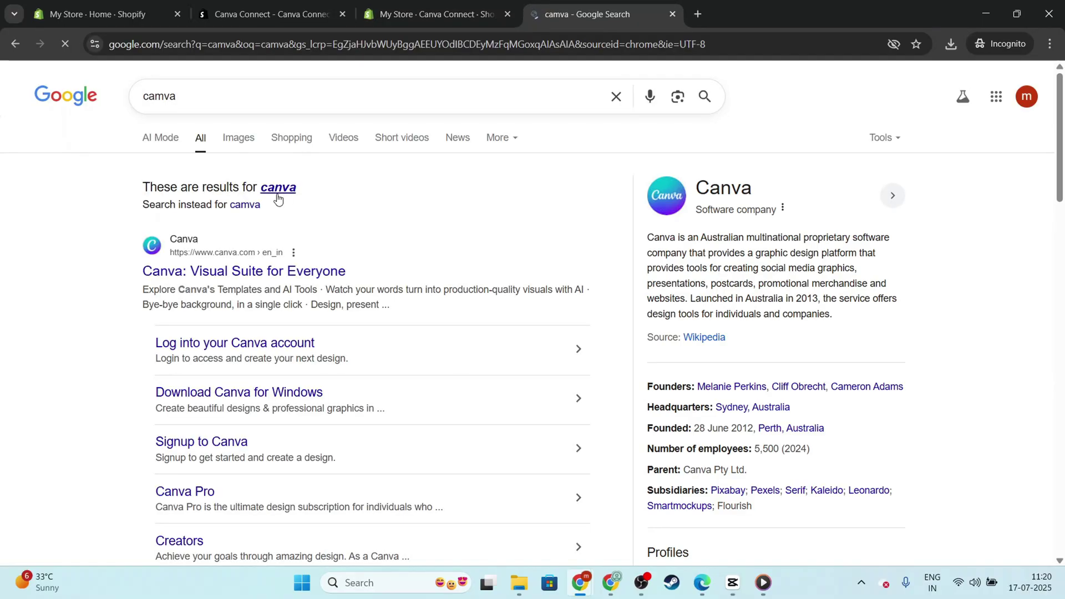
{"action": "left_click", "coordinate": [244, 272]}
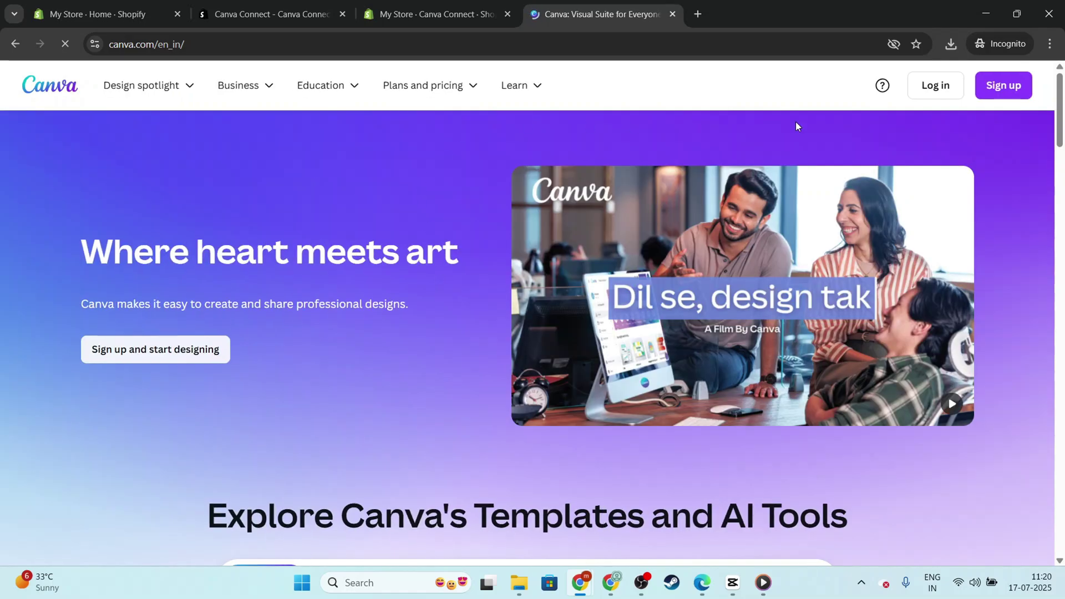
{"action": "left_click", "coordinate": [957, 173]}
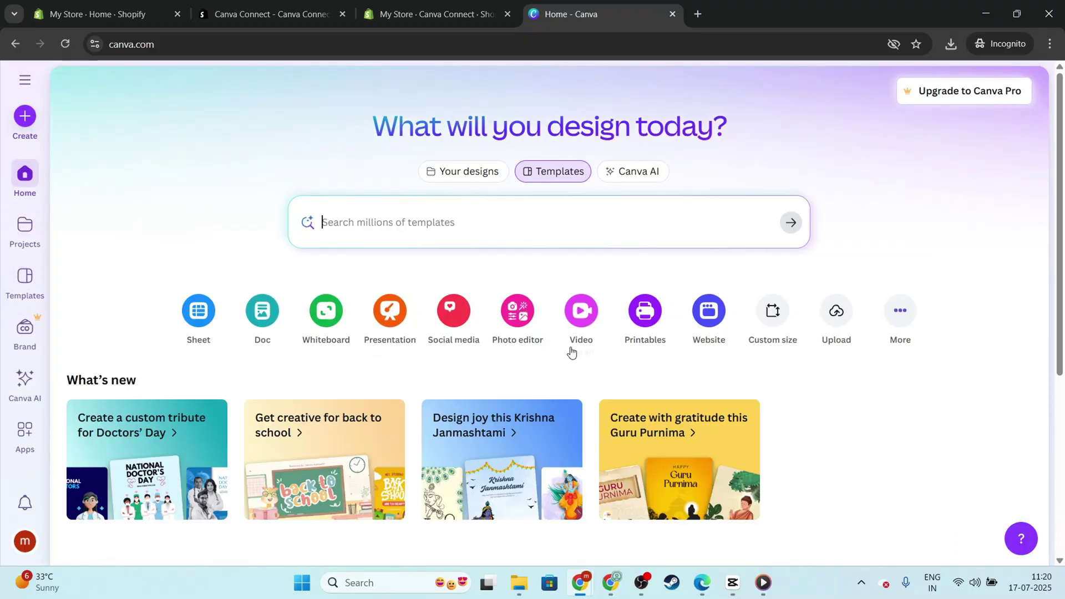
- Examine the Canva home page and the design types offered for creating a new design
{"action": "left_click", "coordinate": [899, 316]}
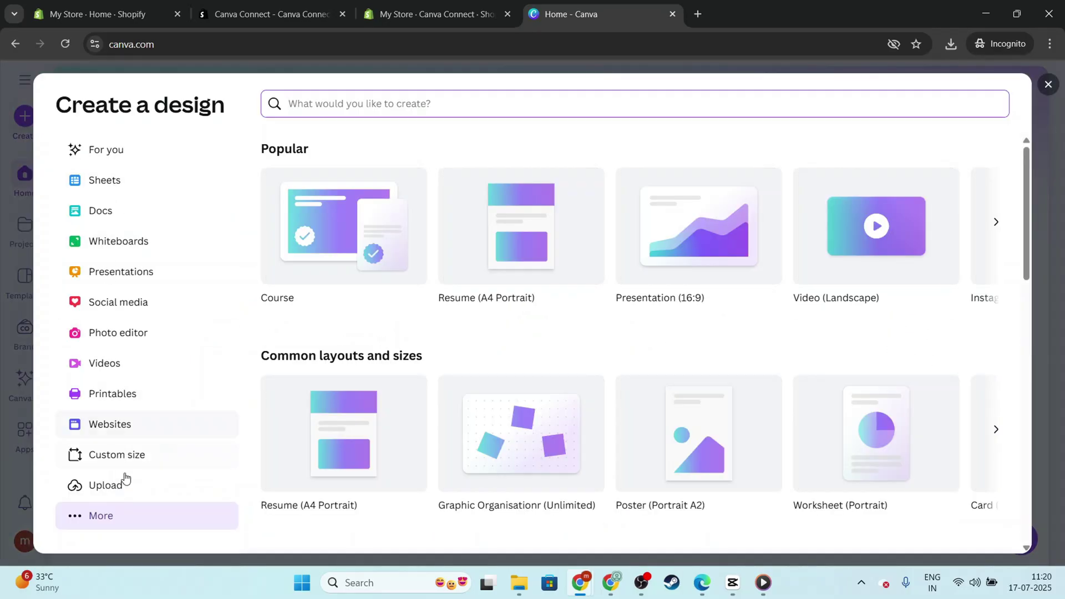
{"action": "left_click", "coordinate": [1048, 85]}
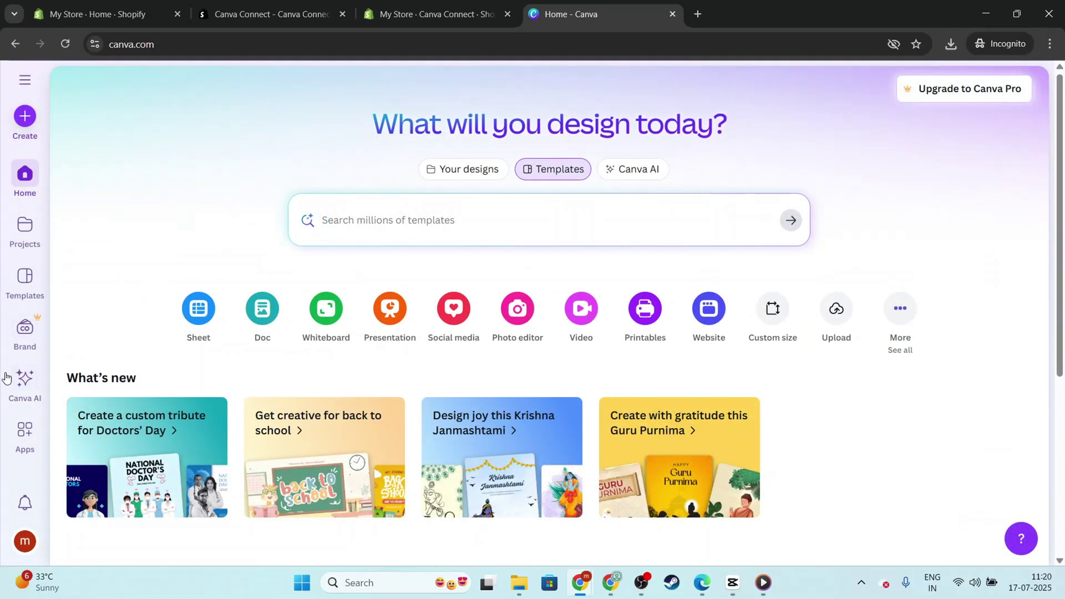
{"action": "scroll", "coordinate": [458, 364], "scroll_direction": "down", "scroll_amount": 4}
{"action": "scroll", "coordinate": [458, 363], "scroll_direction": "up", "scroll_amount": 4}
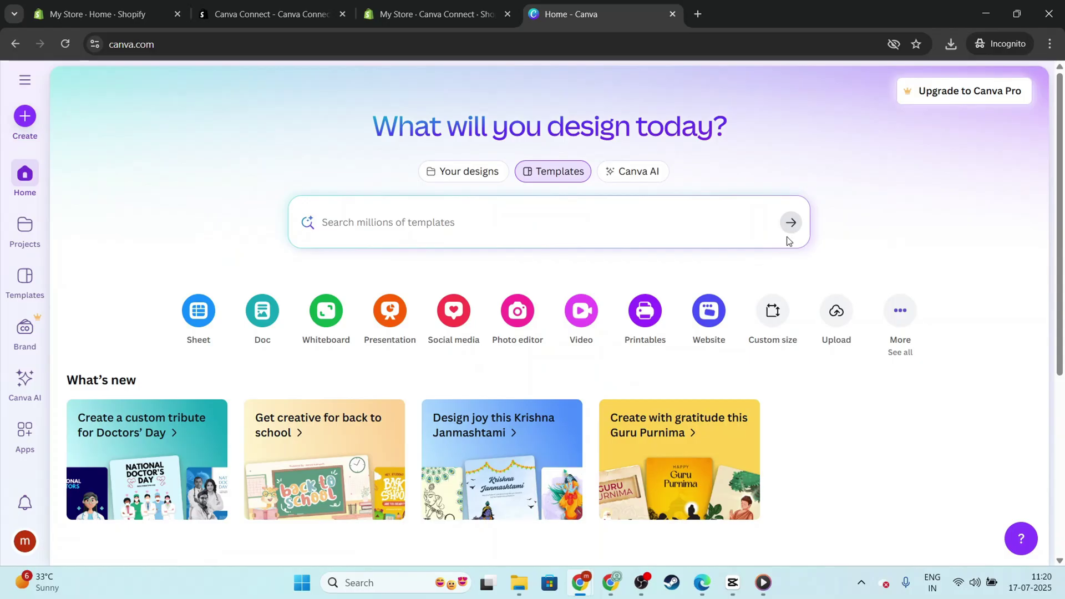
{"action": "left_click", "coordinate": [900, 310]}
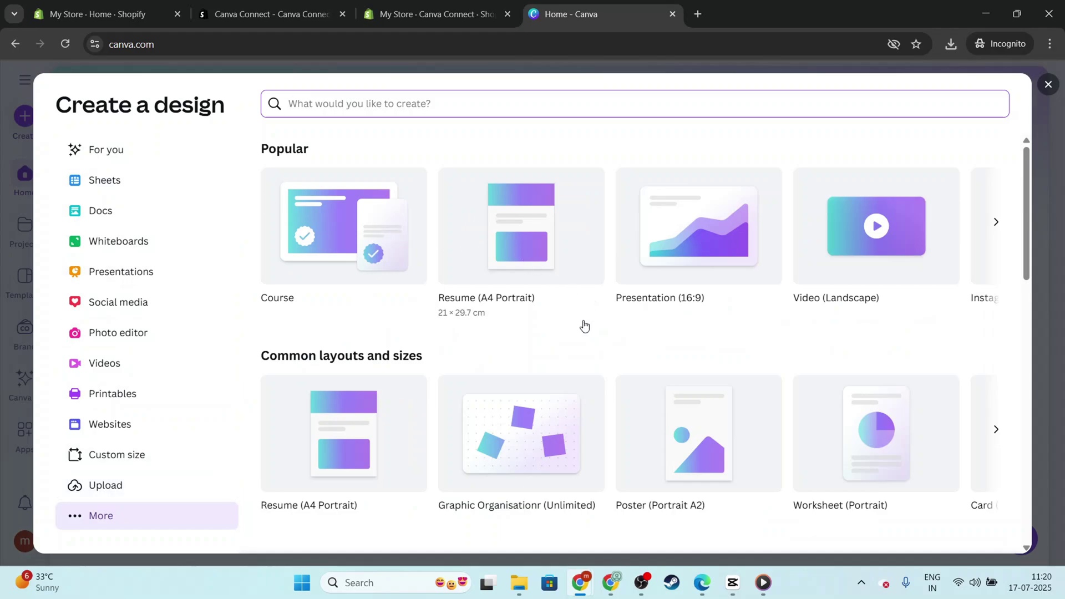
{"action": "scroll", "coordinate": [1004, 357], "scroll_direction": "down", "scroll_amount": 7}
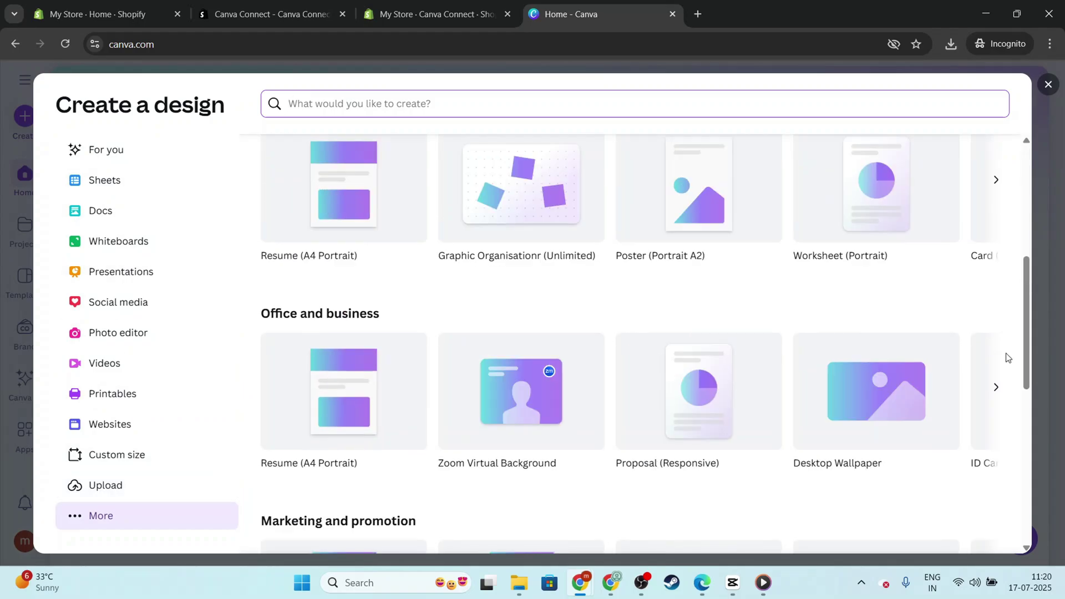
{"action": "left_click", "coordinate": [1048, 85]}
- Close the app recommendations on the Shopify store's home page and return to the Canva Connect setup page
{"action": "left_click", "coordinate": [117, 21]}
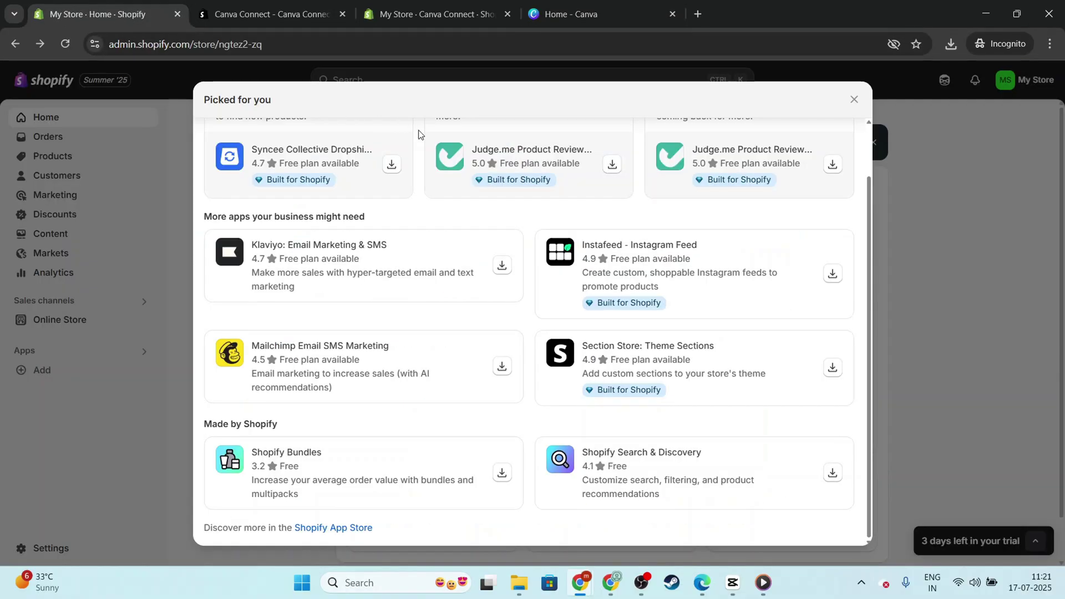
{"action": "left_click", "coordinate": [985, 303]}
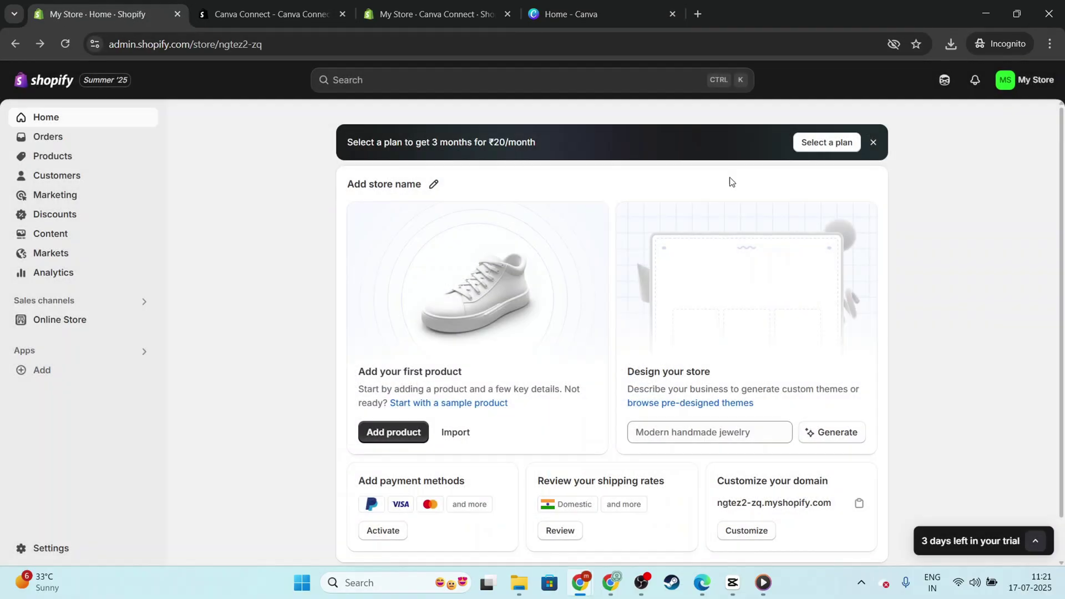
{"action": "left_click", "coordinate": [224, 15]}
{"action": "left_click", "coordinate": [382, 14]}
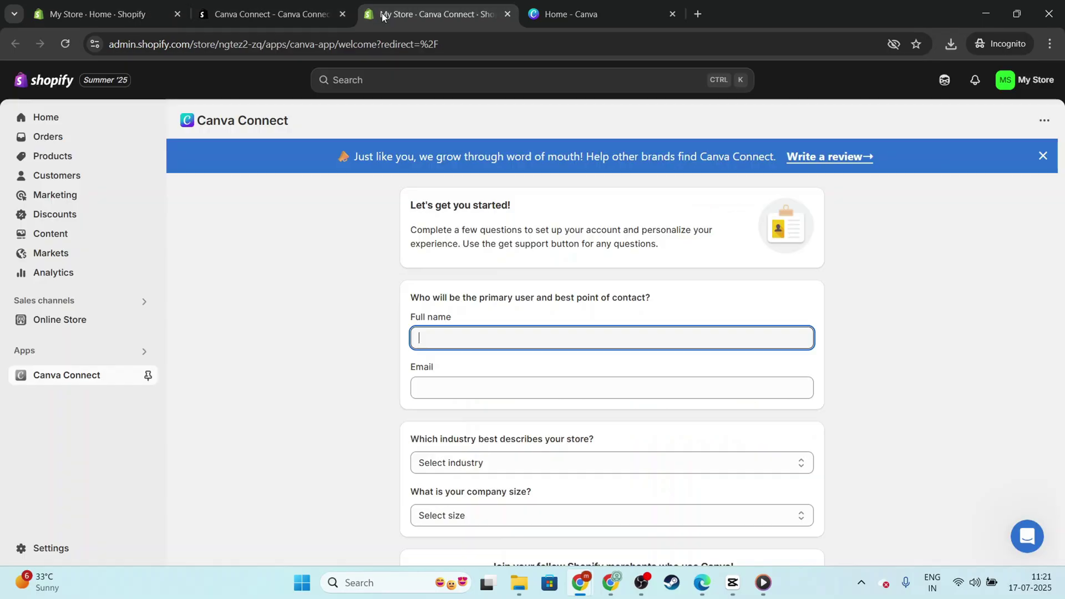
- Review the contact and company questions in the Canva Connect setup form and compare with the open Canva home page
{"action": "left_click", "coordinate": [475, 387]}
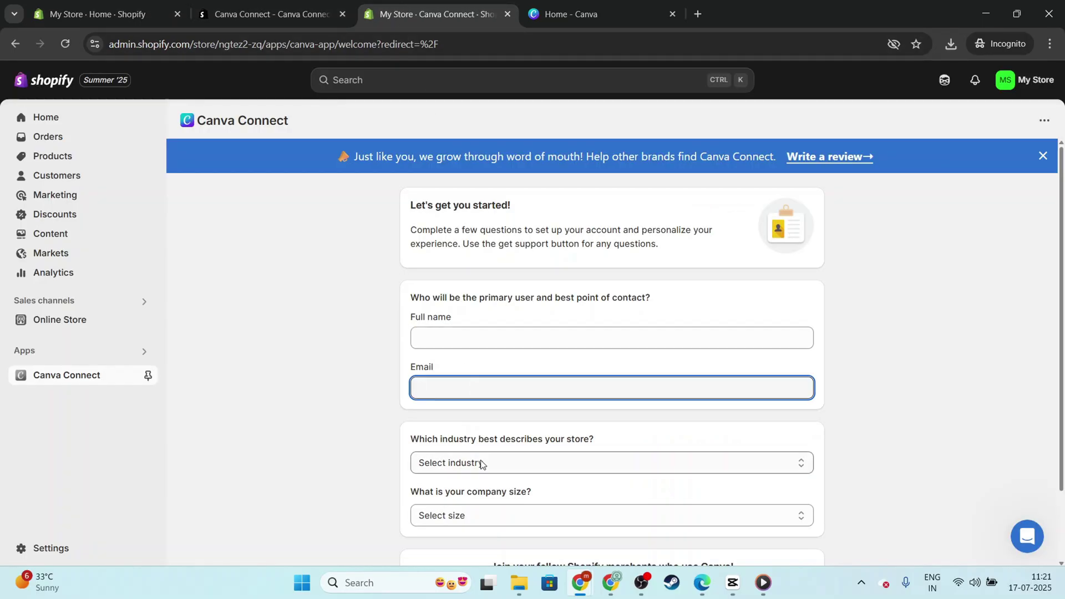
{"action": "scroll", "coordinate": [516, 370], "scroll_direction": "down", "scroll_amount": 2}
{"action": "scroll", "coordinate": [506, 413], "scroll_direction": "up", "scroll_amount": 2}
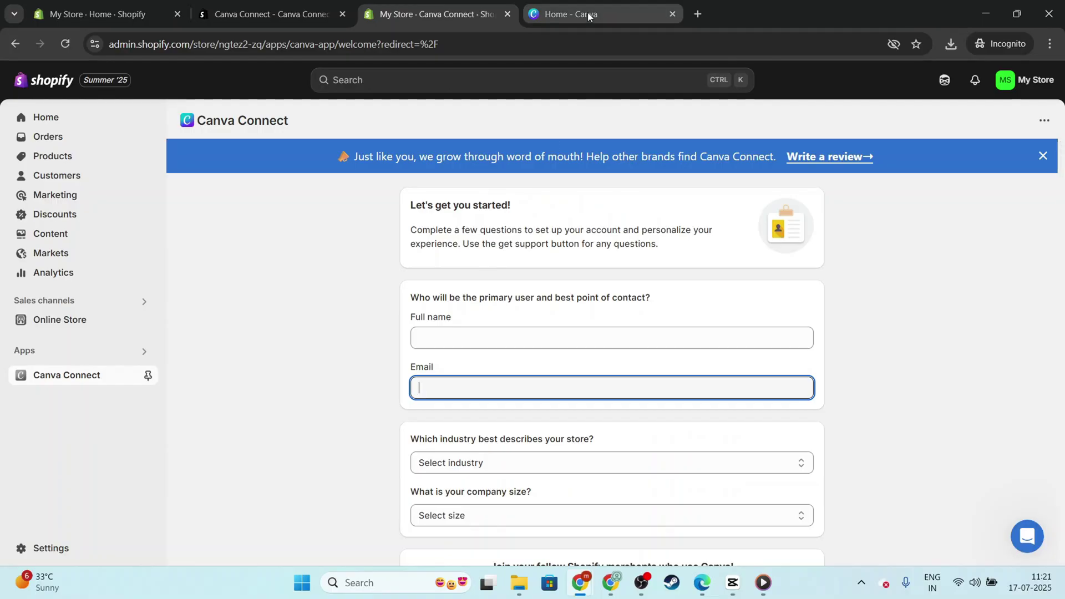
{"action": "left_click", "coordinate": [571, 14]}
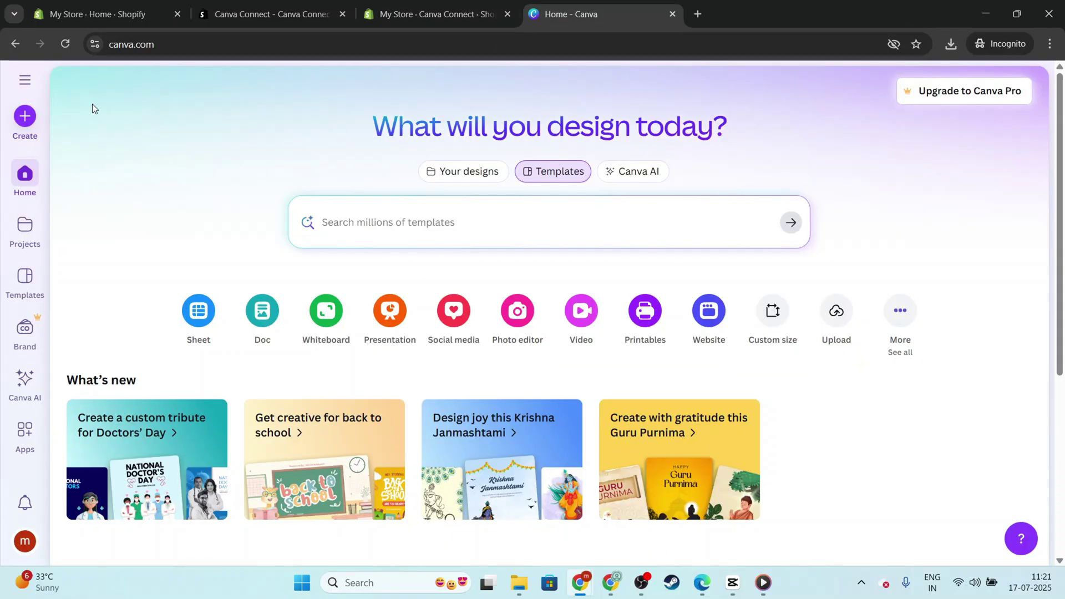
{"action": "left_click", "coordinate": [404, 14]}
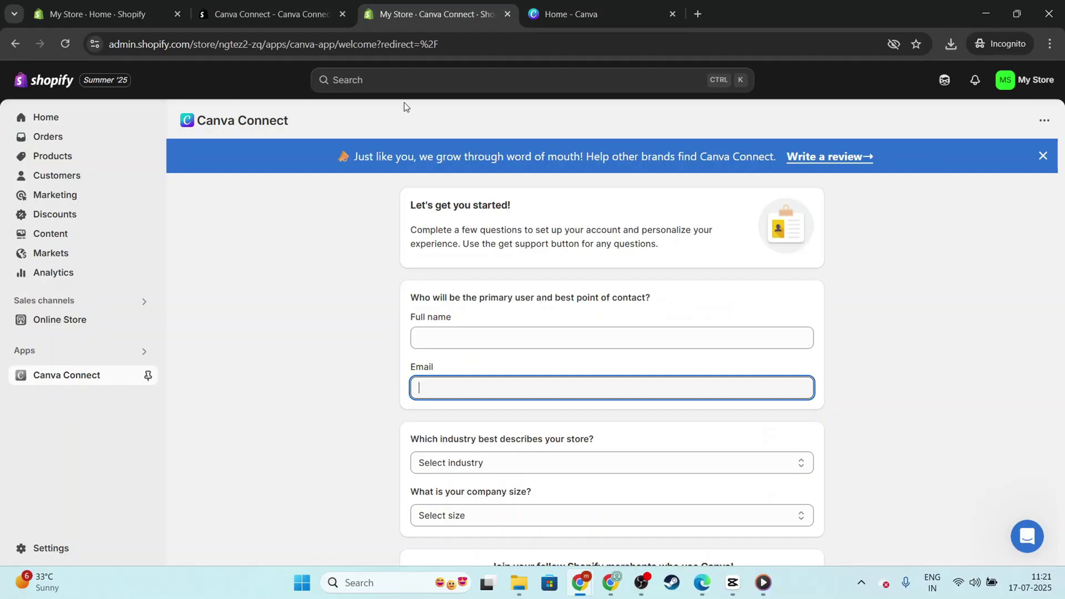
- Reopen Canva Connect in the store admin, check its app options, and dismiss the review-request banner
{"action": "left_click", "coordinate": [83, 382]}
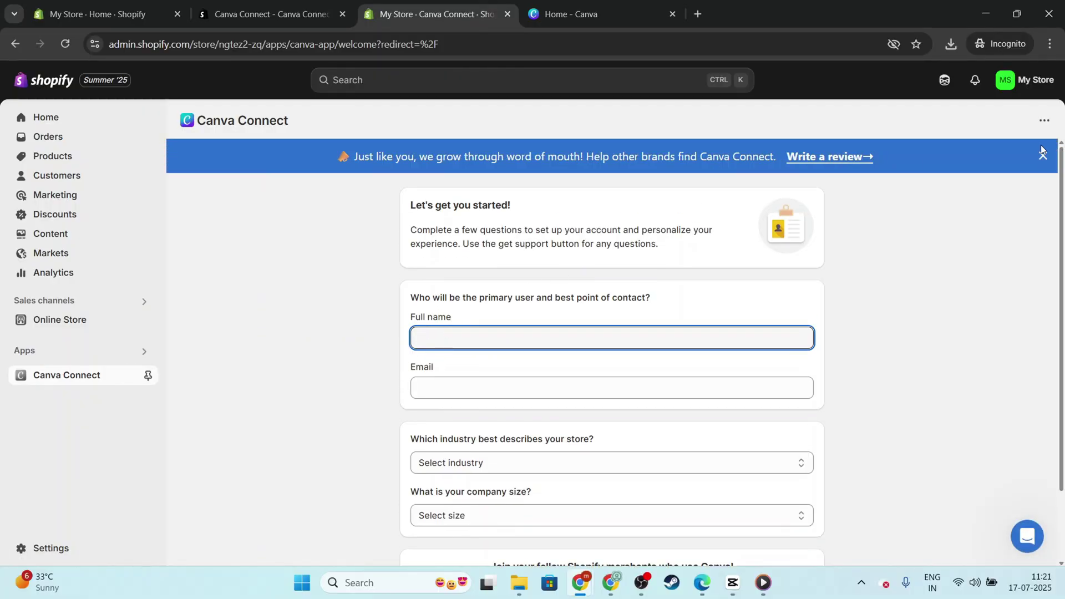
{"action": "left_click", "coordinate": [1045, 121]}
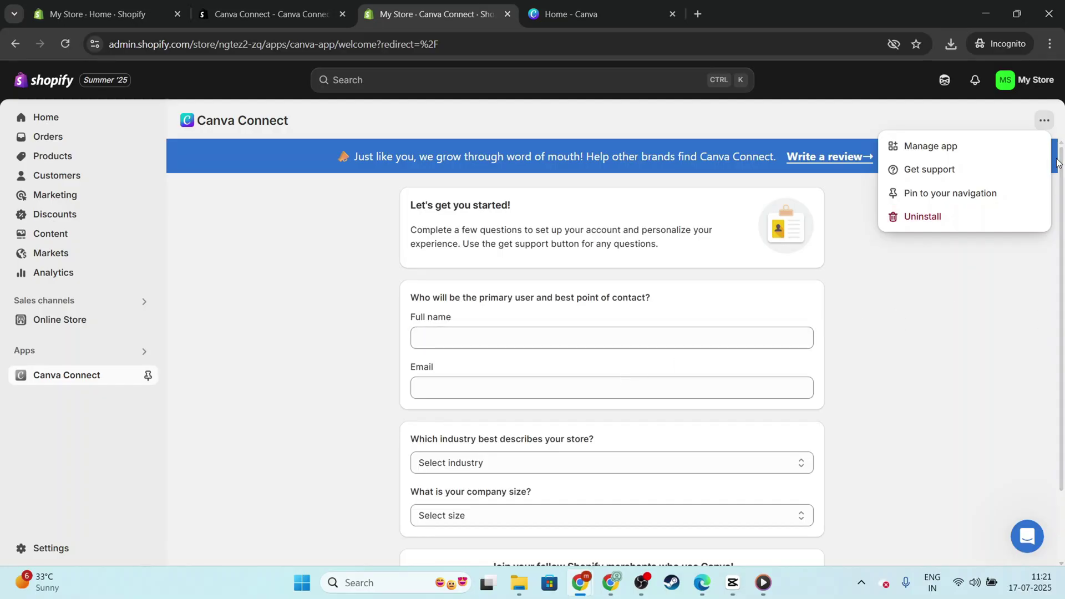
{"action": "left_click", "coordinate": [1045, 120]}
{"action": "left_click", "coordinate": [1043, 157]}
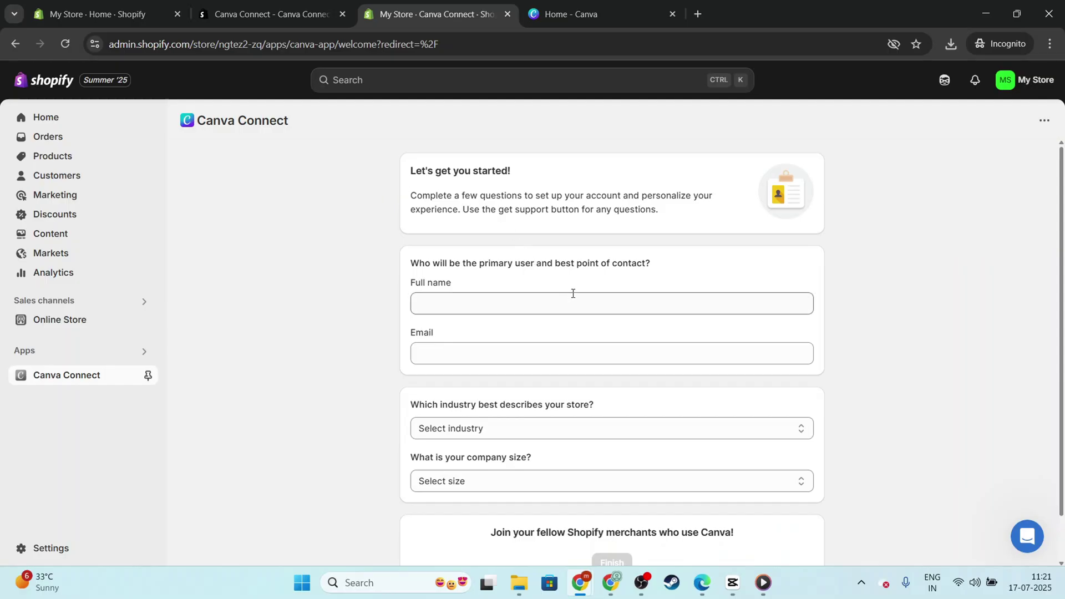
{"action": "scroll", "coordinate": [573, 293], "scroll_direction": "down", "scroll_amount": 1}
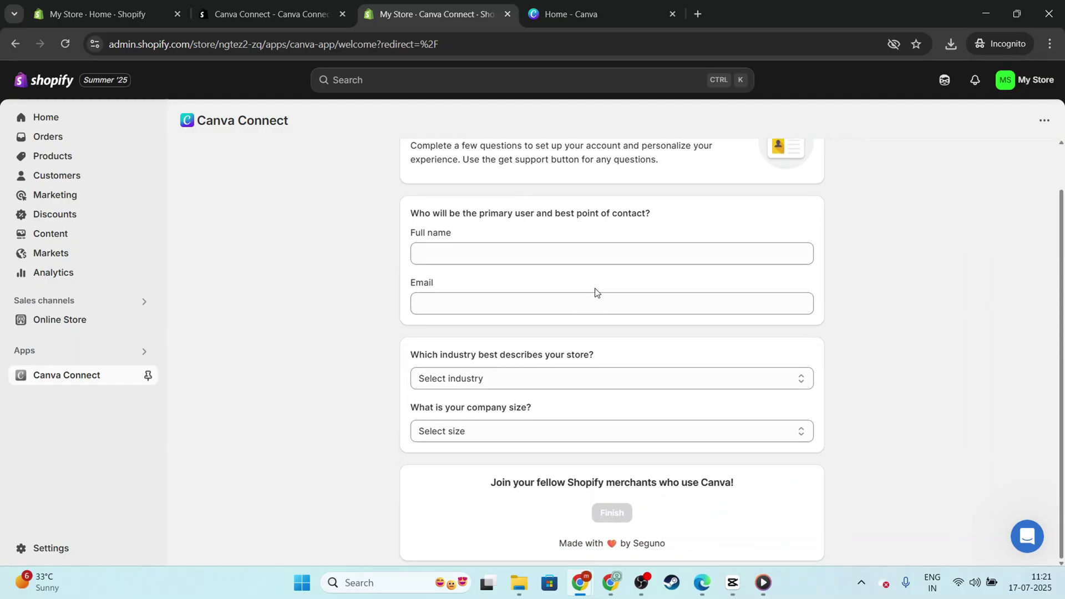